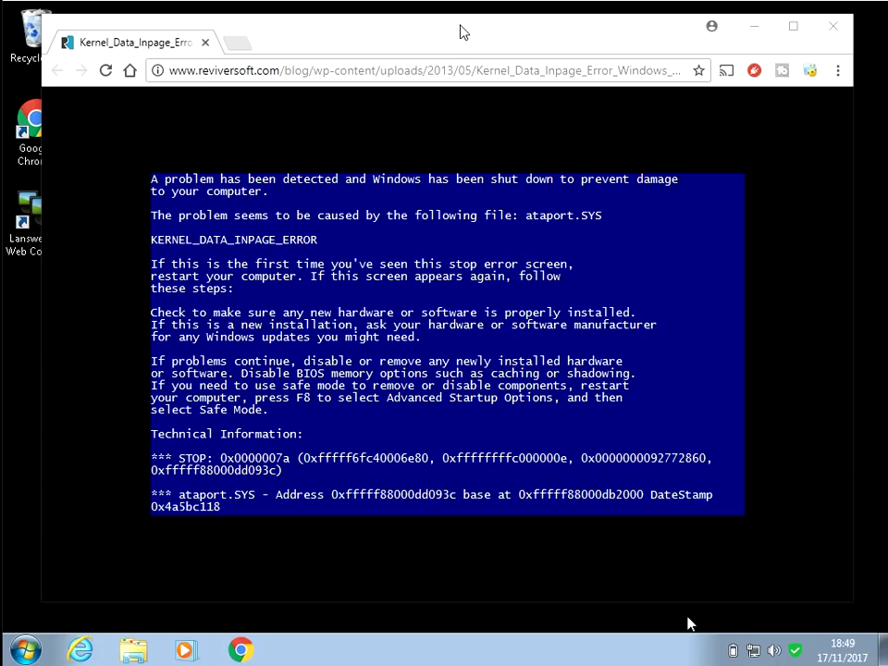
Close the browser page showing the blue-screen error, search for "advanced" and open the advanced system settings.
key(ctrl+w)
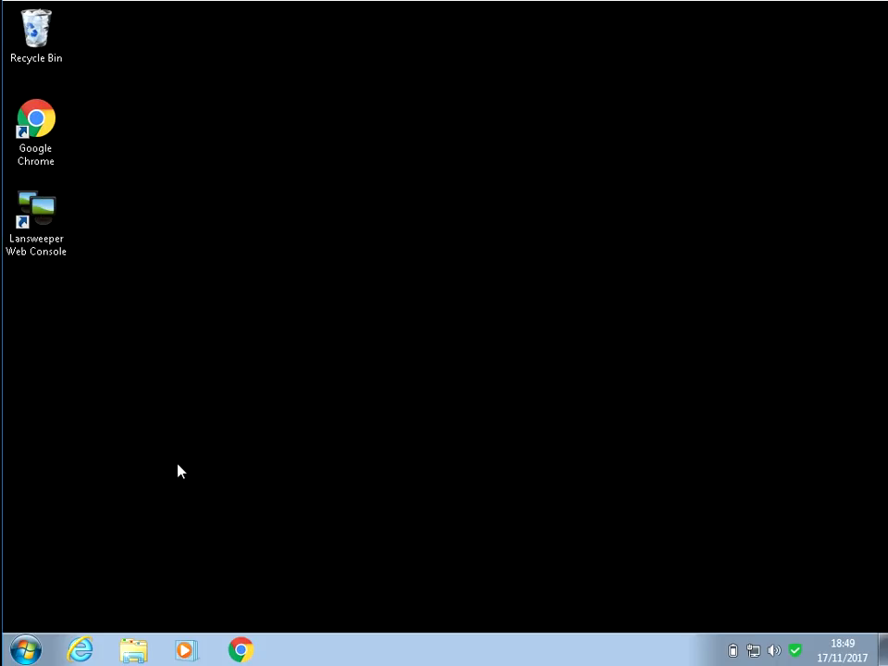
click(25, 652)
text(ad)
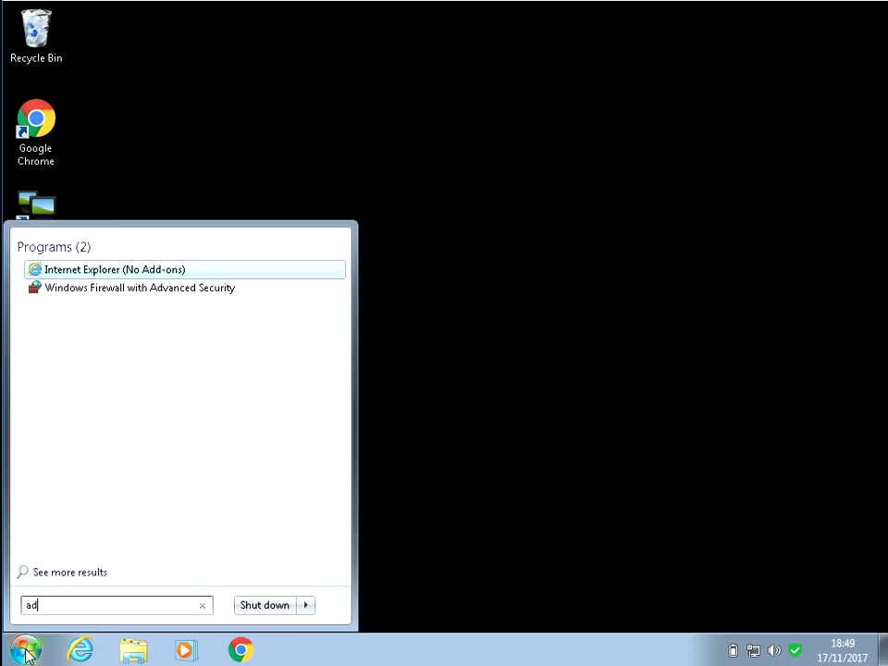
text(vanced)
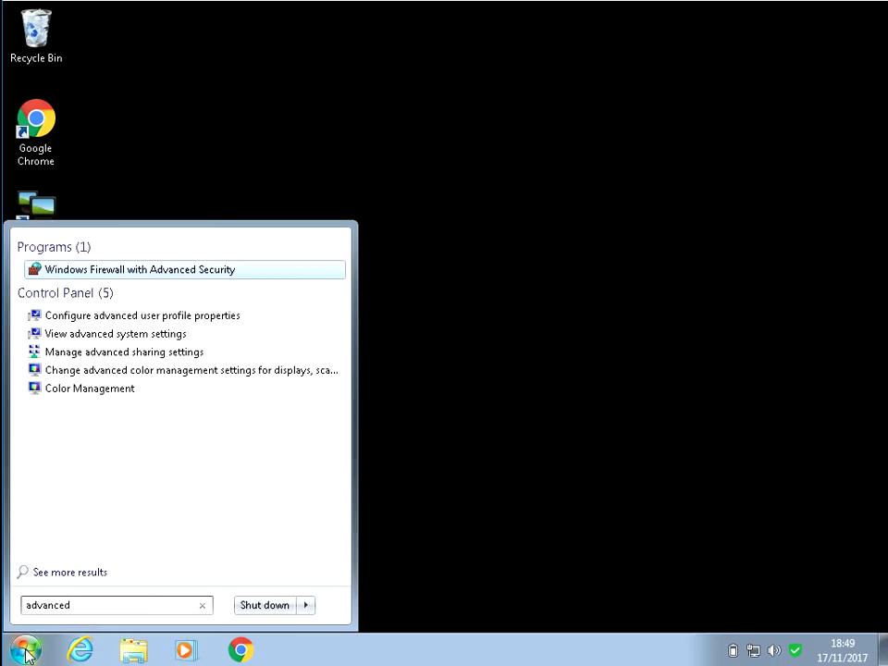
click(137, 334)
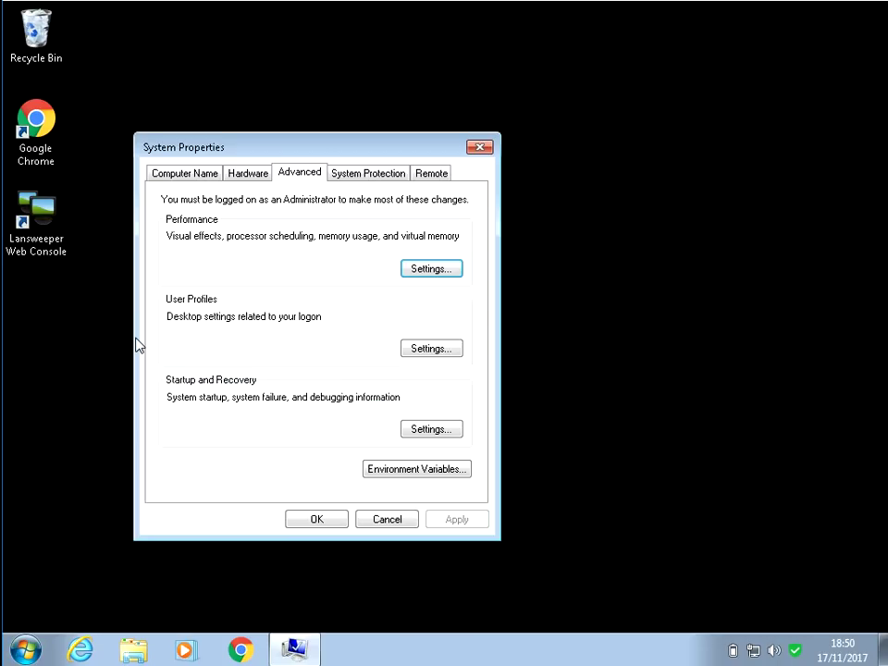
In the virtual memory settings, turn off automatic paging file management, choose No paging file for drive C: and confirm.
click(431, 269)
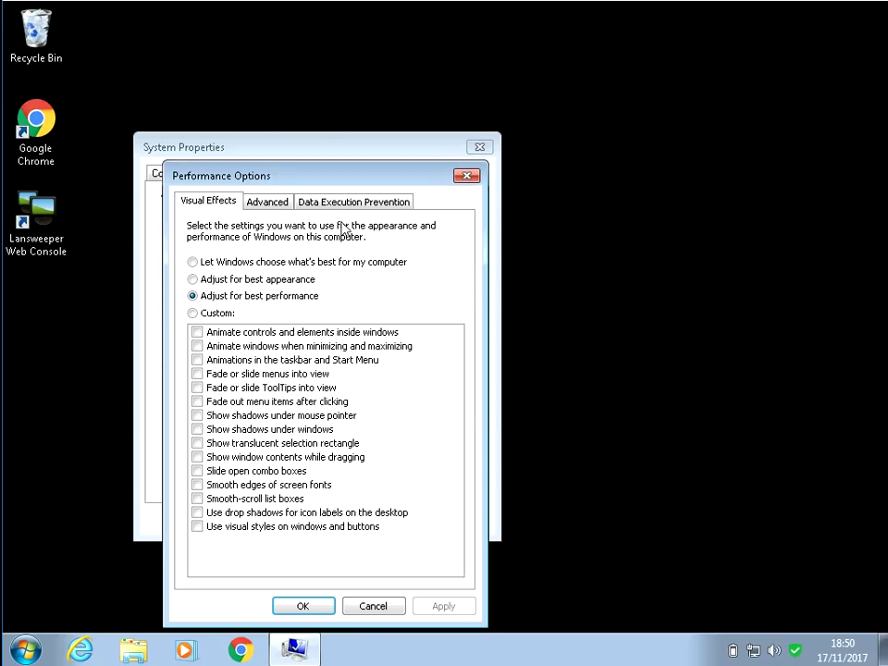
click(267, 202)
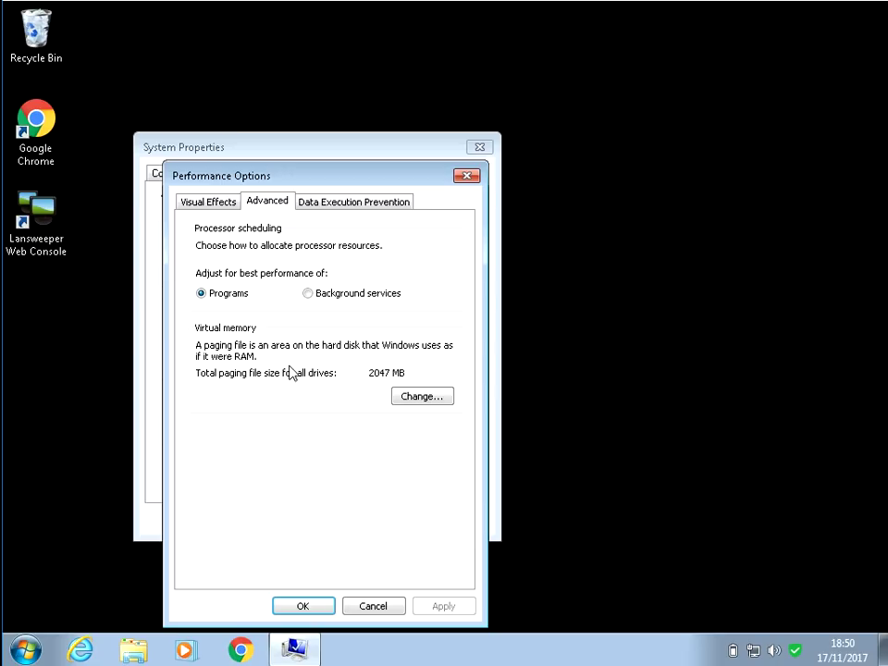
click(434, 400)
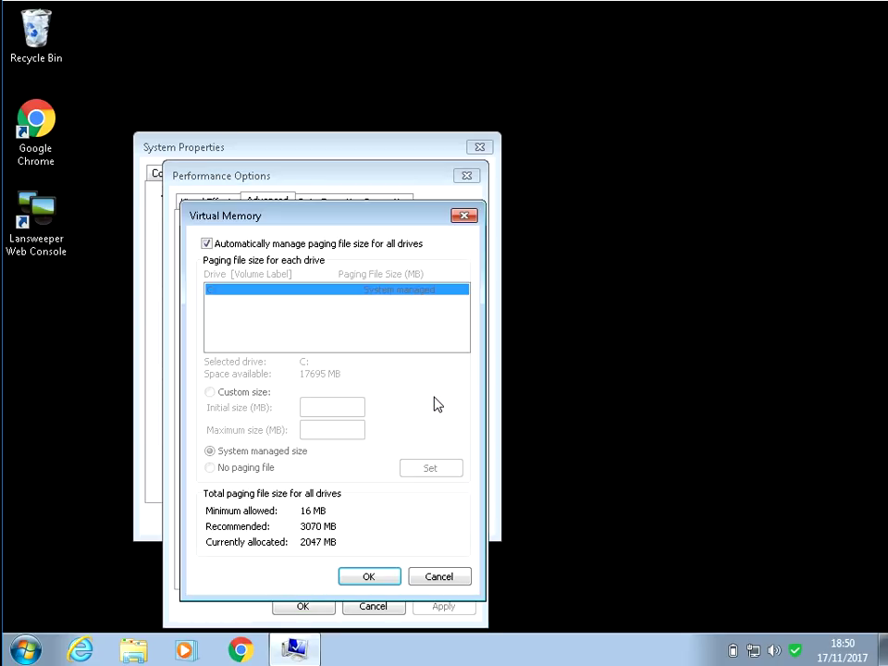
click(229, 245)
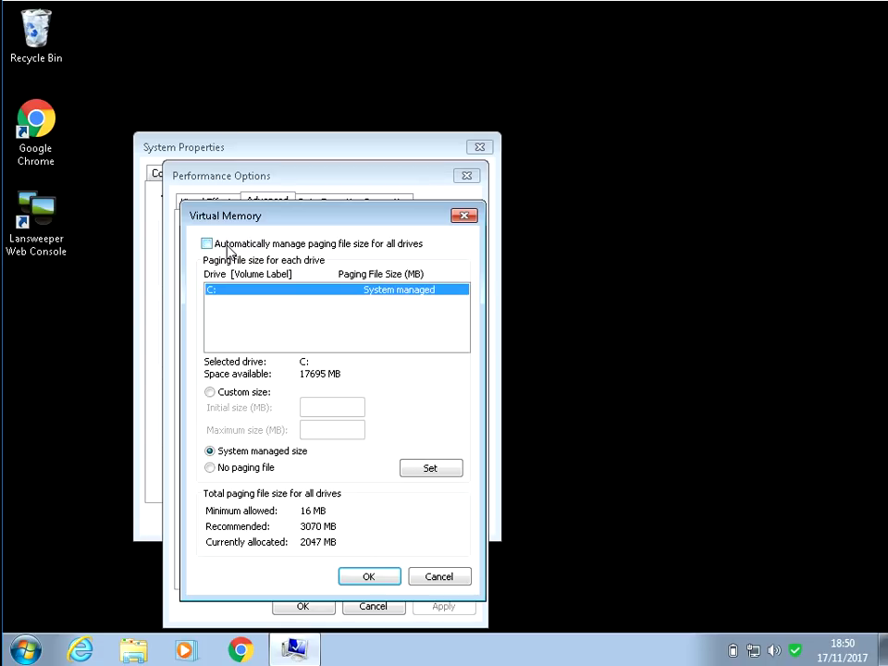
click(246, 472)
click(377, 580)
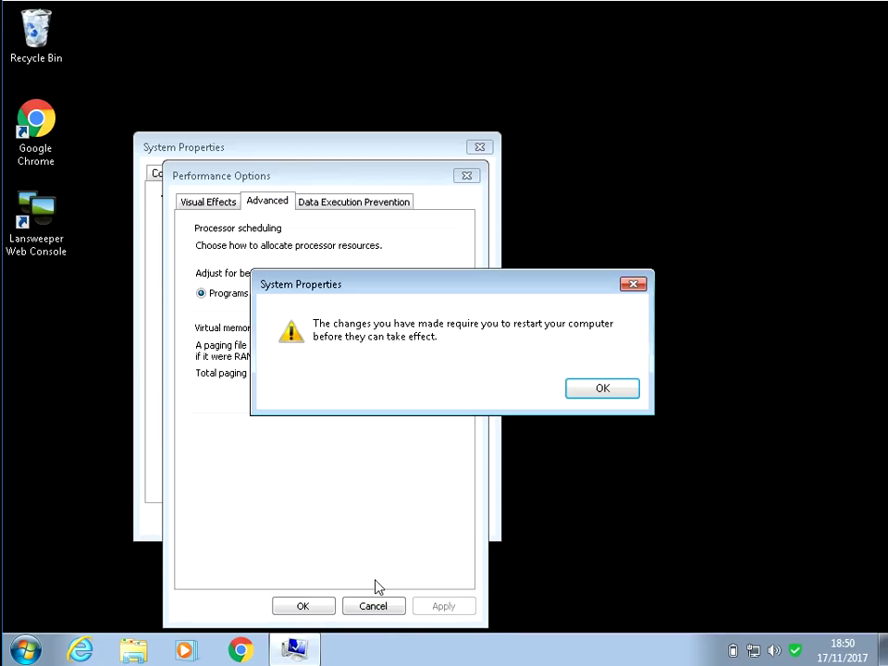
Acknowledge the restart notice, confirm the performance options and system properties, and postpone the restart.
click(620, 395)
click(306, 609)
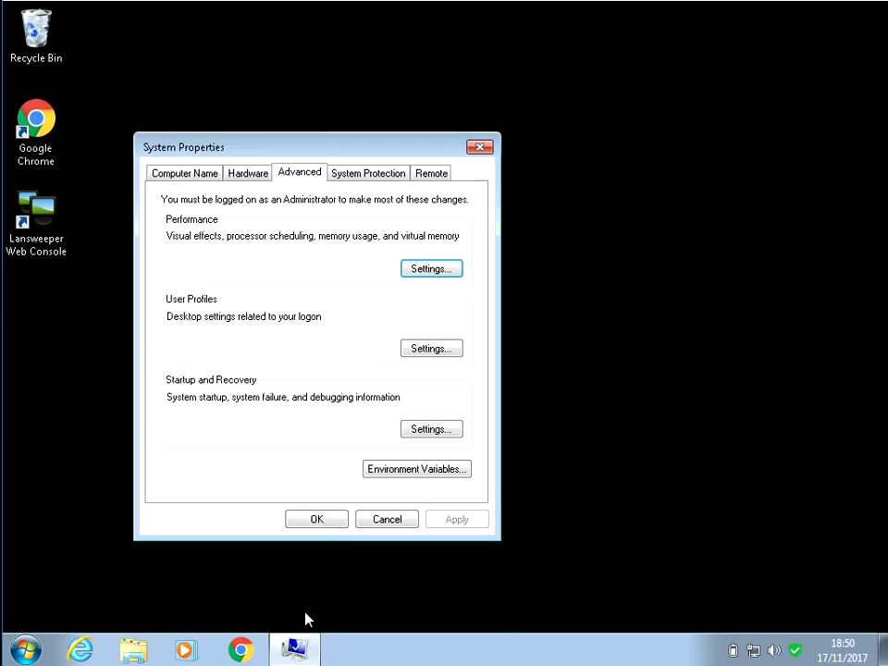
click(333, 524)
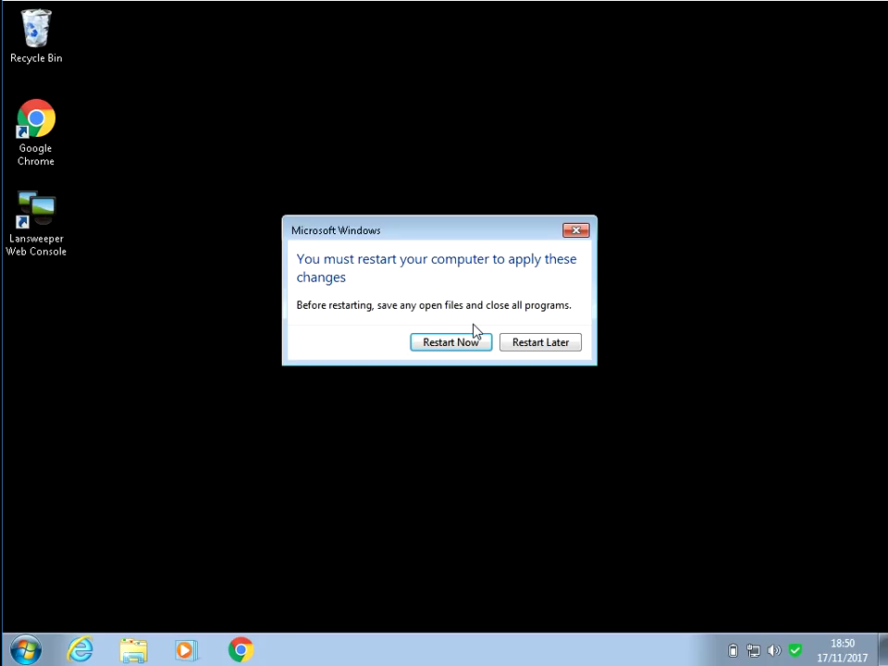
click(539, 352)
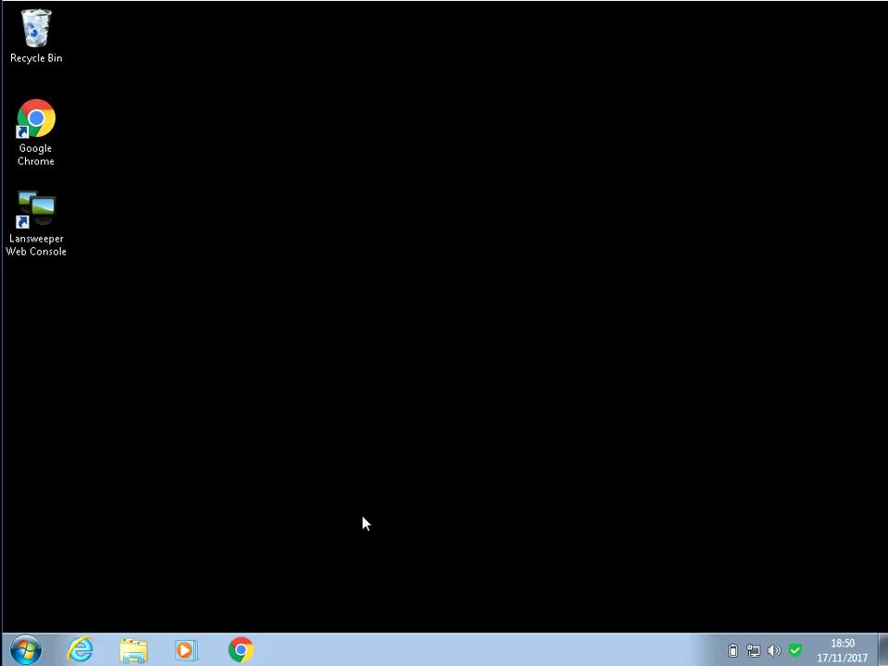
Search the programs for "advanced" again and reopen the advanced system settings.
click(20, 653)
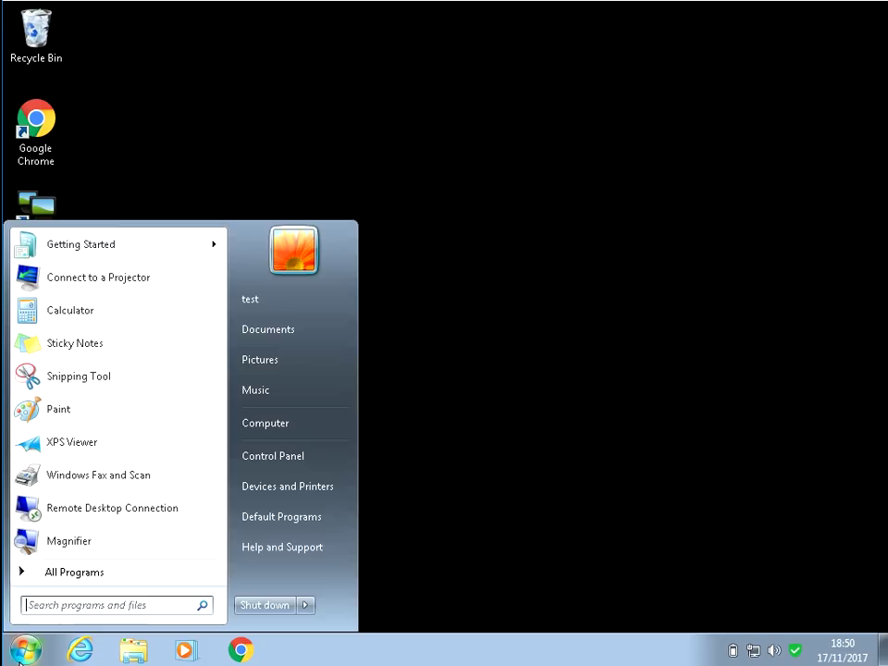
text(avanced)
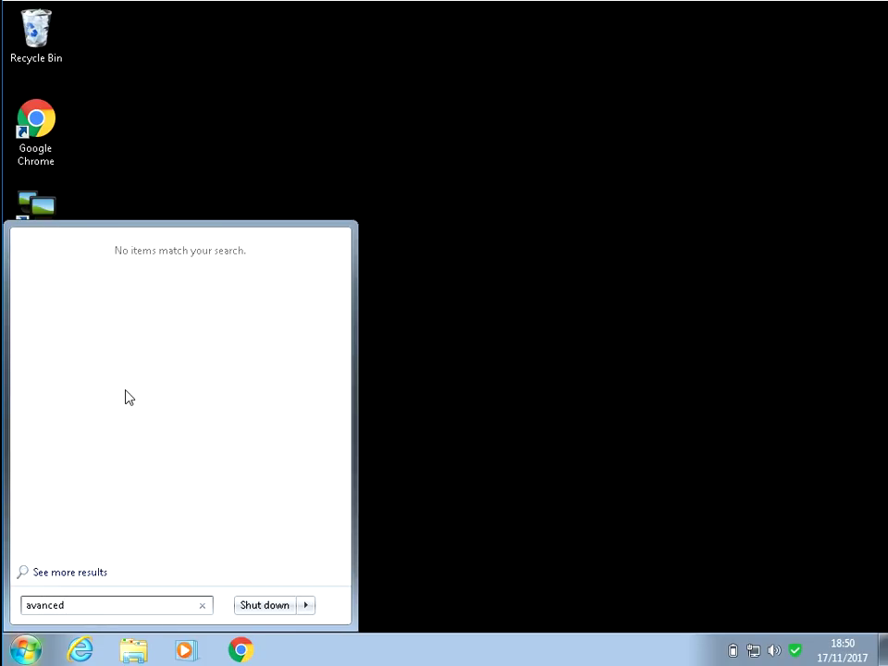
key(BackSpace)
key(BackSpace)
key(BackSpace)
key(BackSpace)
key(BackSpace)
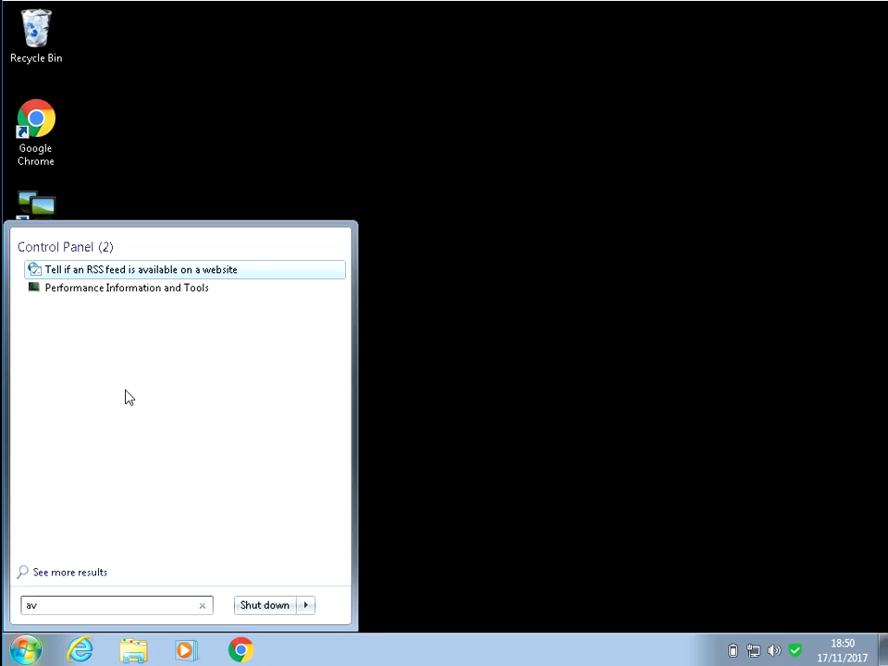
key(BackSpace)
text(d)
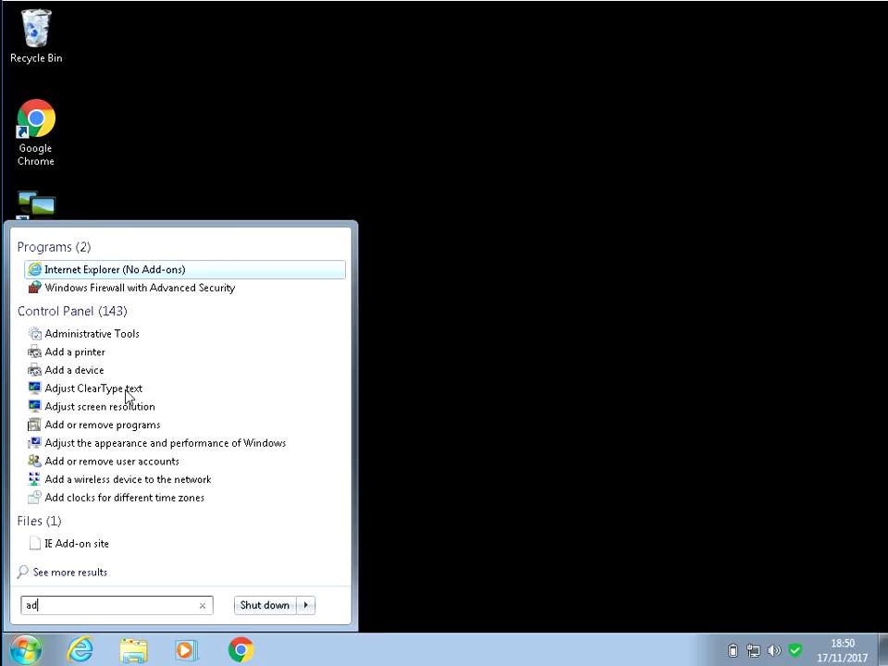
text(vanced)
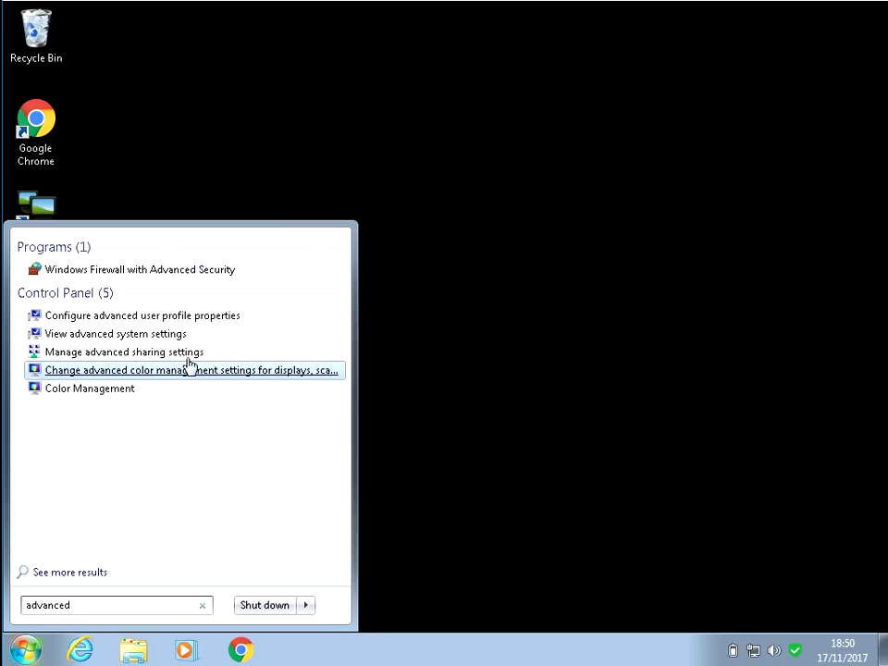
click(163, 343)
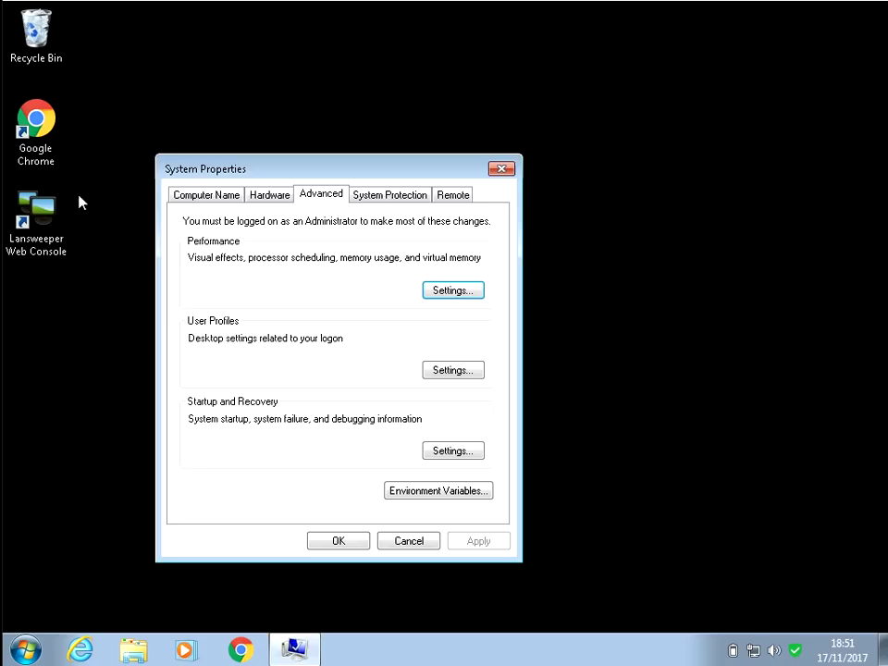
Open the virtual memory settings from the advanced performance options.
click(444, 292)
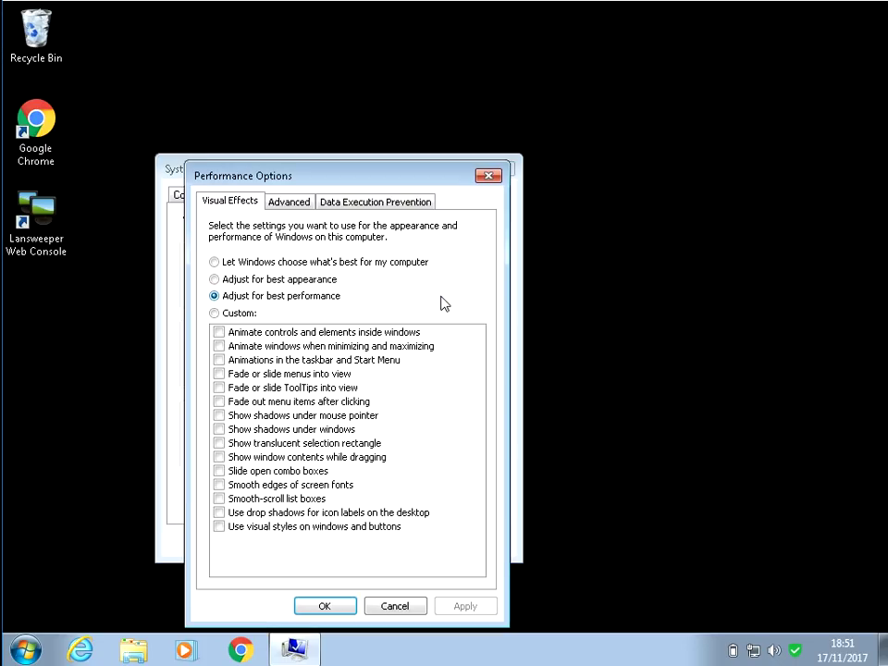
click(295, 204)
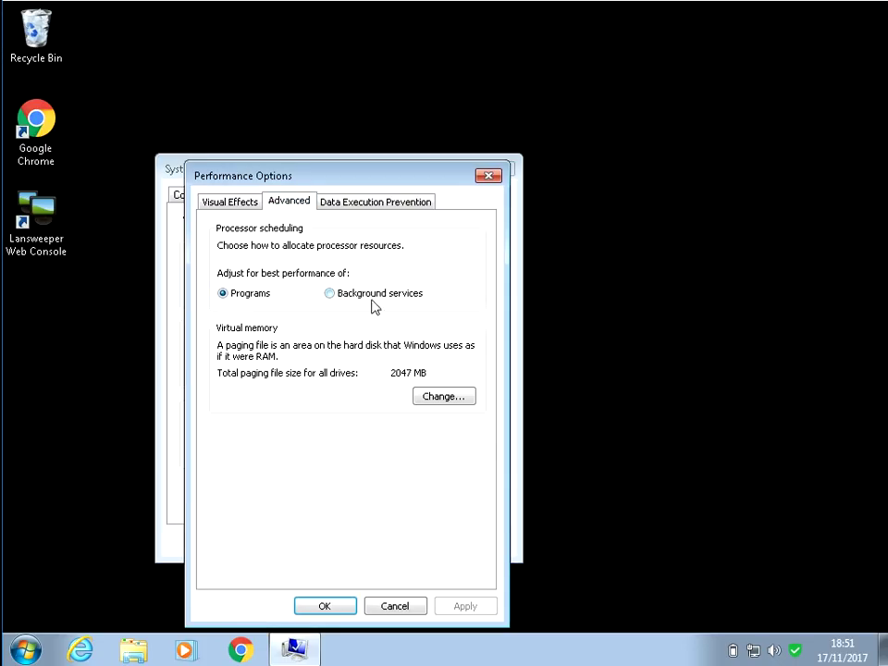
click(460, 404)
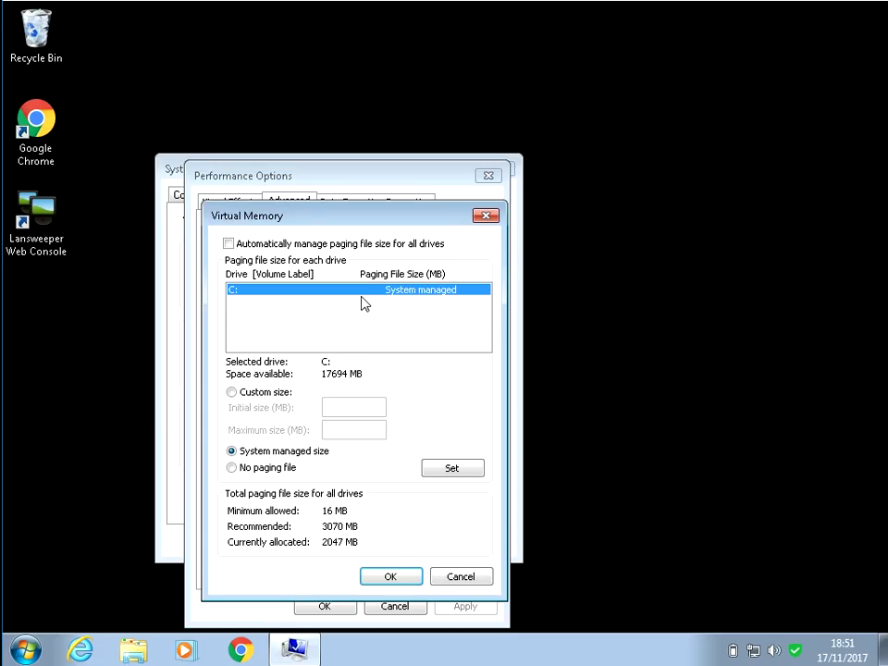
drag(352, 220, 363, 141)
click(292, 316)
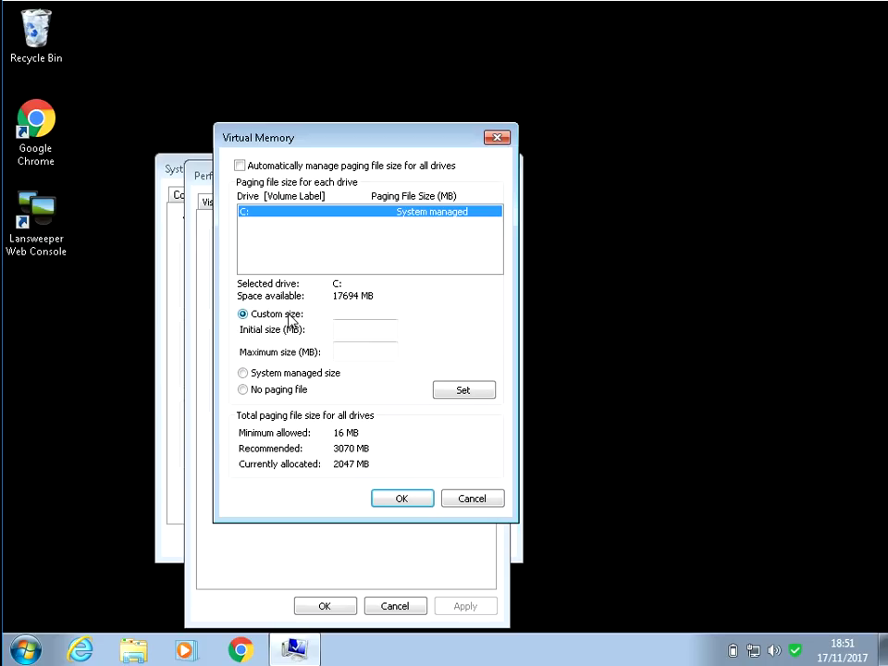
click(363, 331)
Enable automatic paging file size management for all drives and confirm all open system dialogs.
click(241, 167)
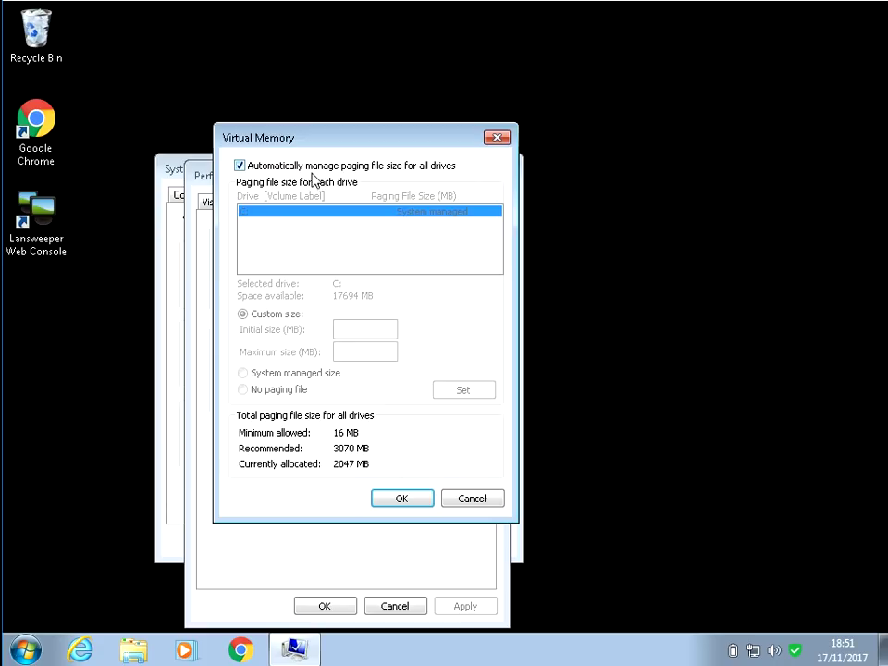
click(404, 503)
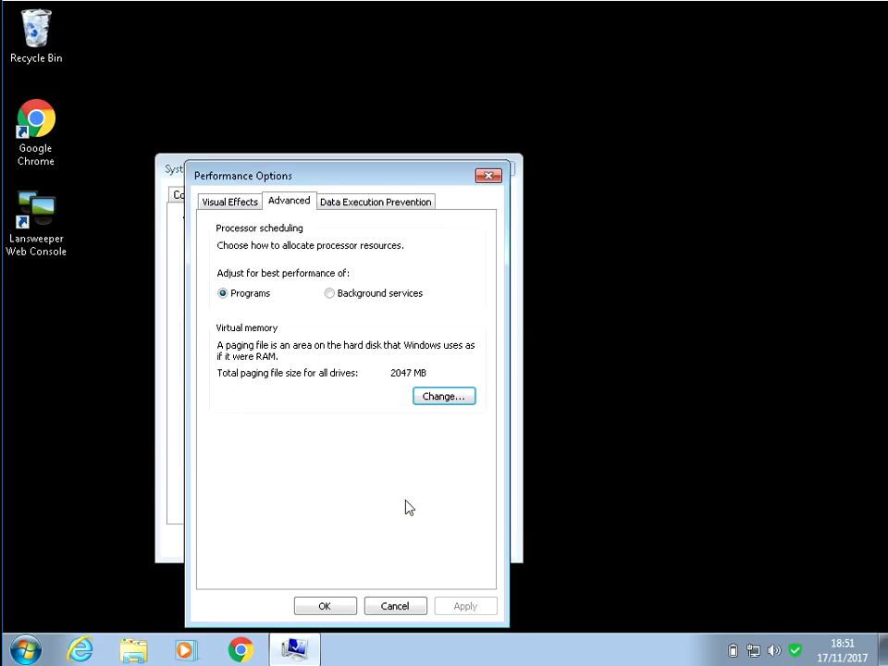
click(344, 608)
click(338, 541)
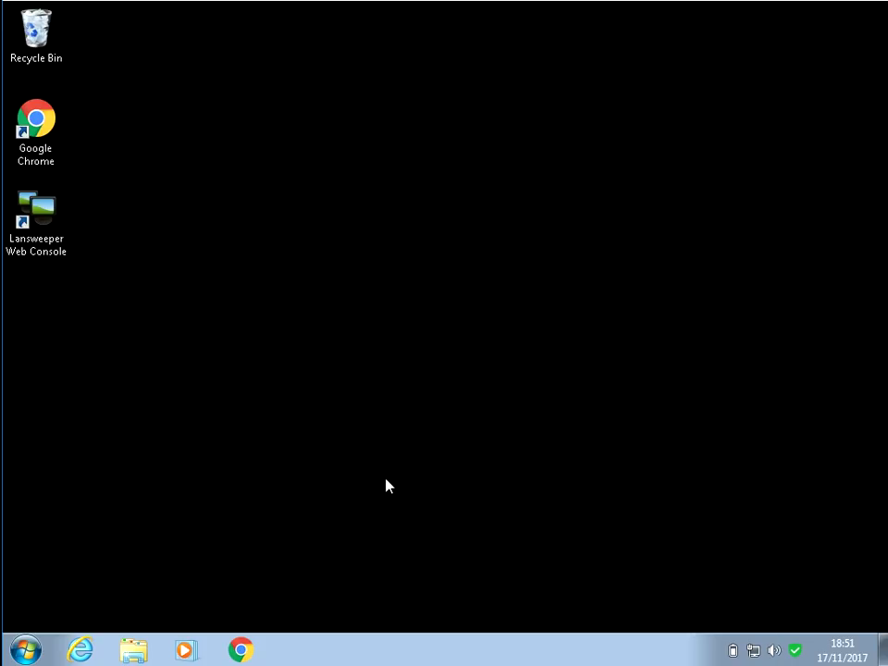
Browse to Computer in the file explorer and open the properties of Local Disk (C:).
click(139, 652)
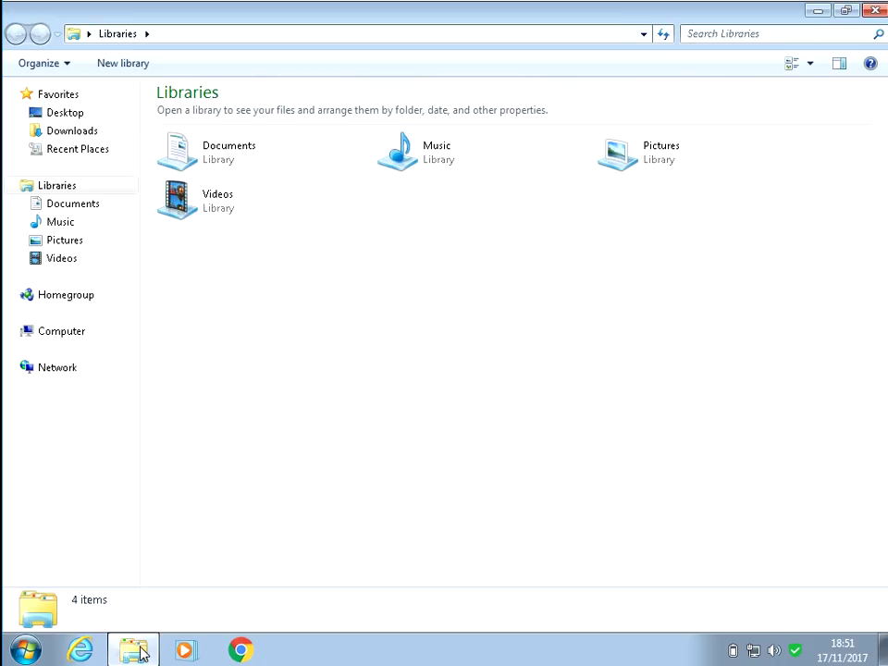
click(83, 333)
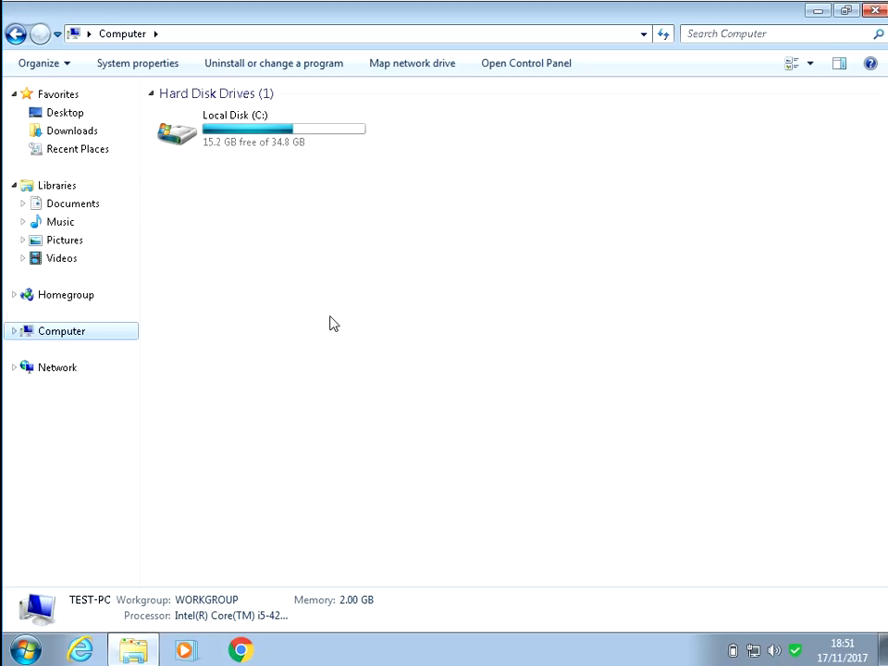
click(250, 137)
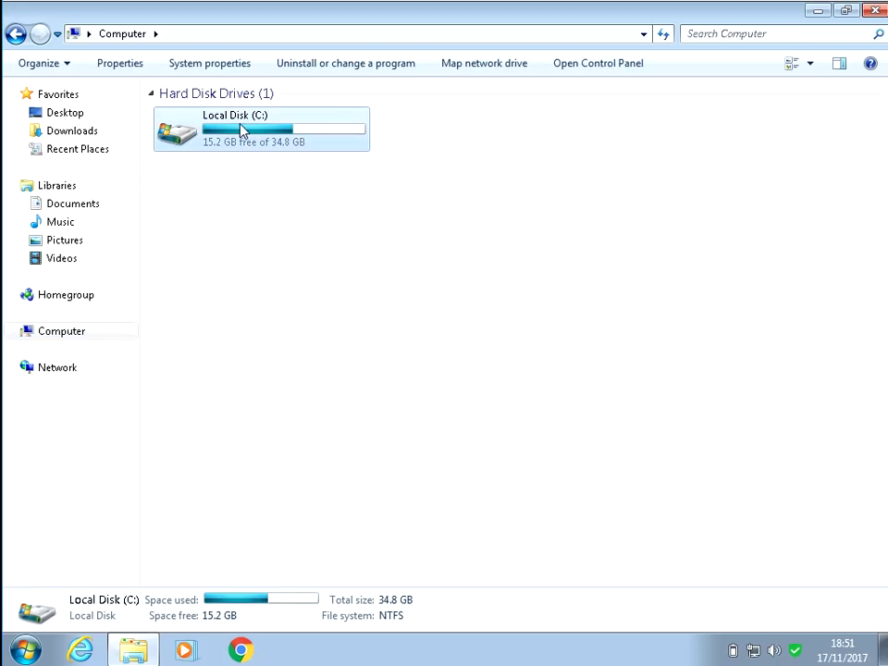
right_click(260, 131)
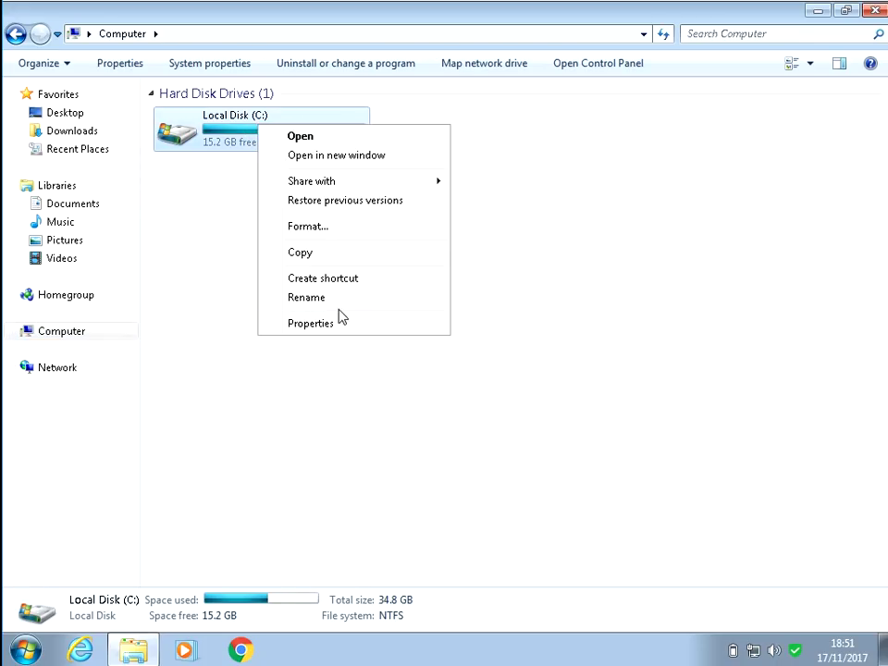
click(363, 326)
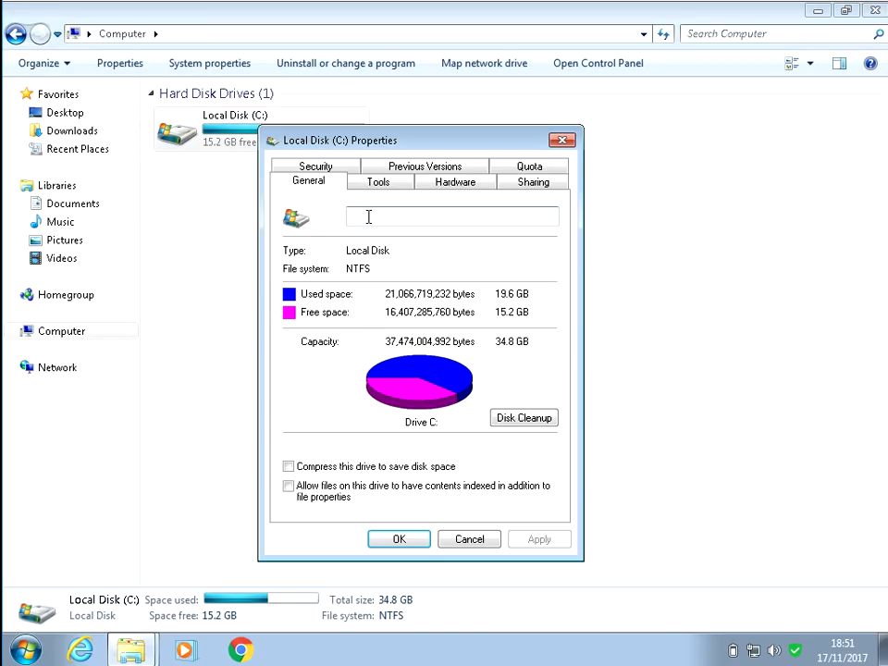
Schedule an error check of drive C: for the next startup with bad sector recovery enabled, and close the drive's properties.
click(386, 188)
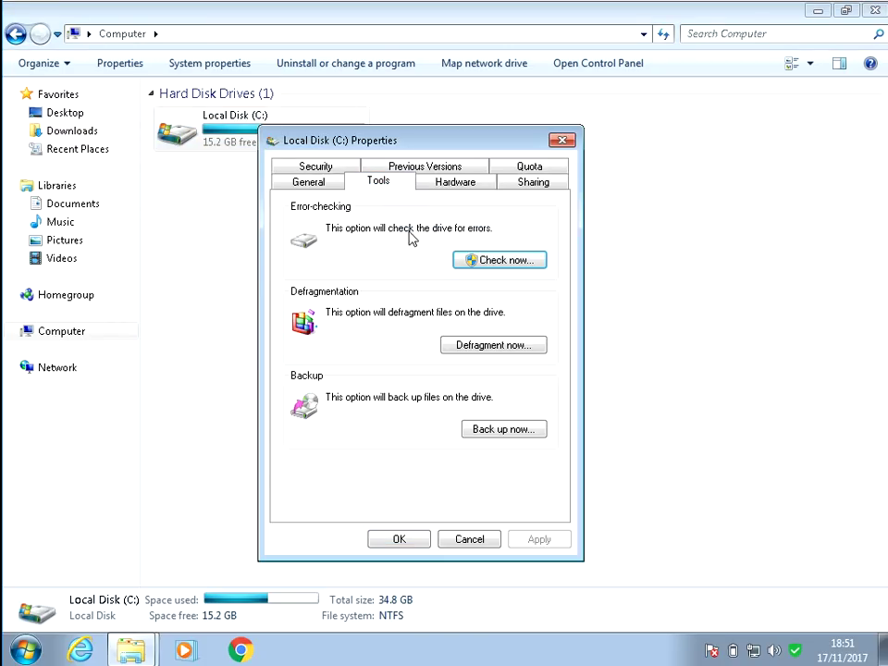
click(496, 266)
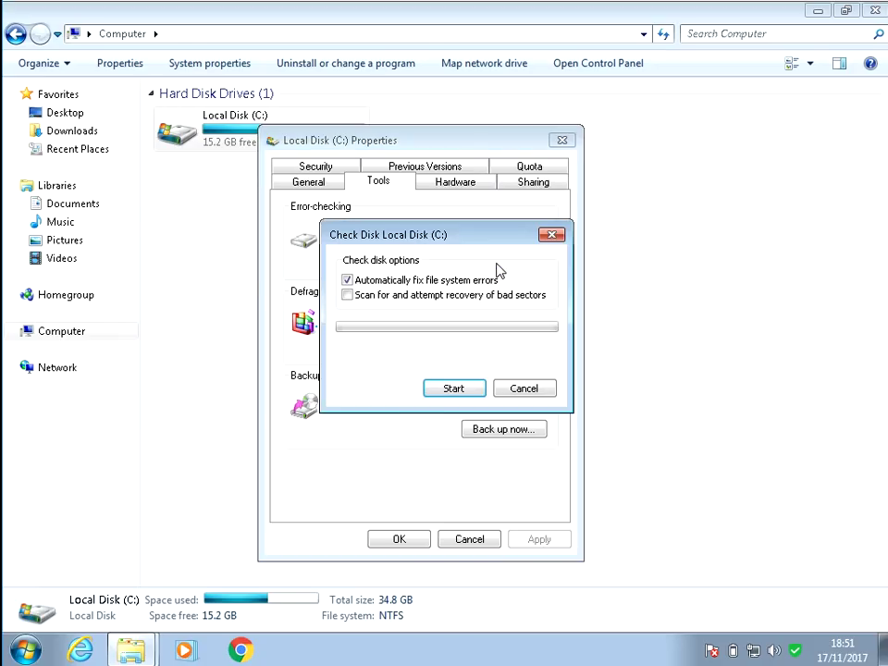
click(357, 297)
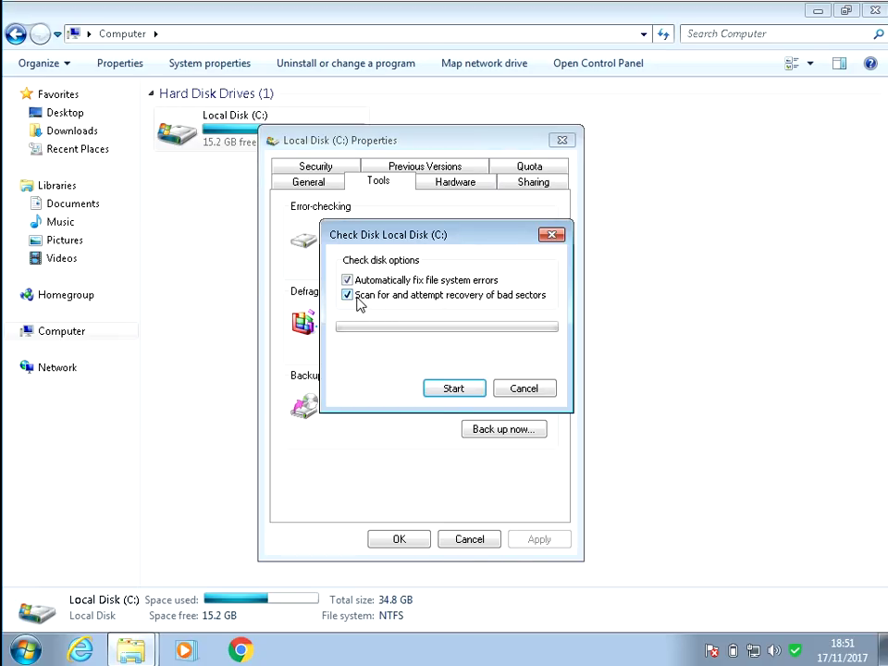
click(456, 388)
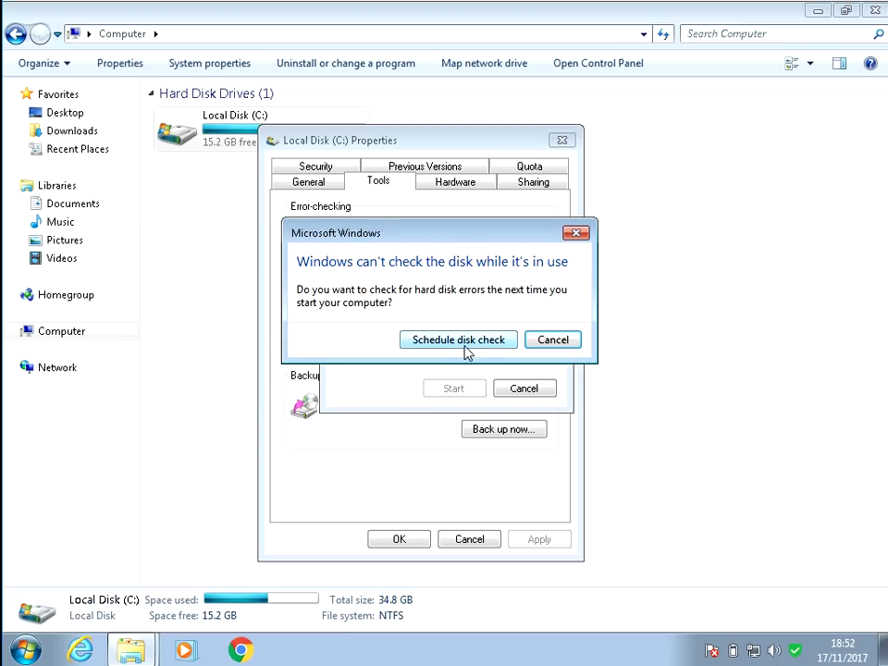
click(459, 339)
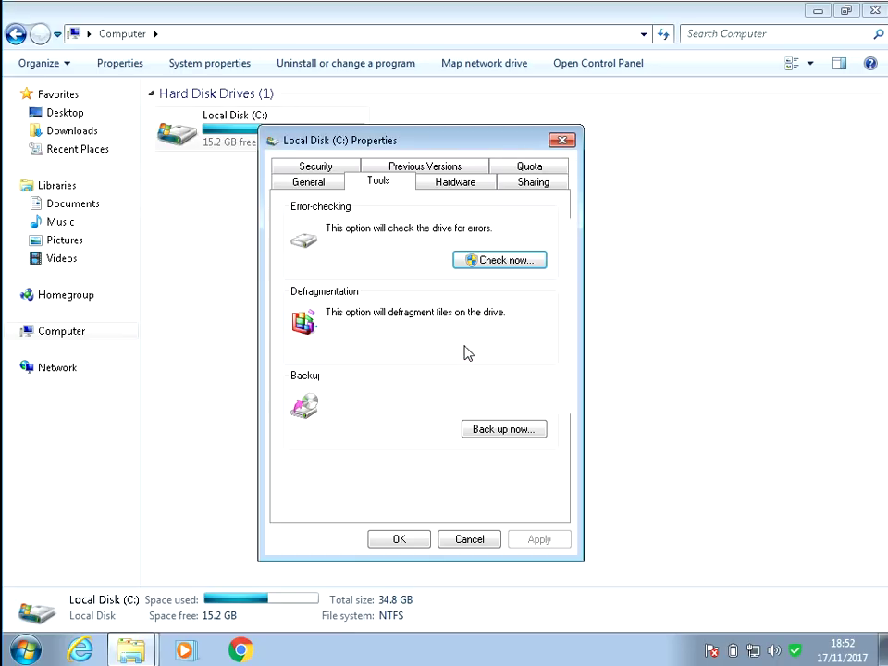
click(401, 539)
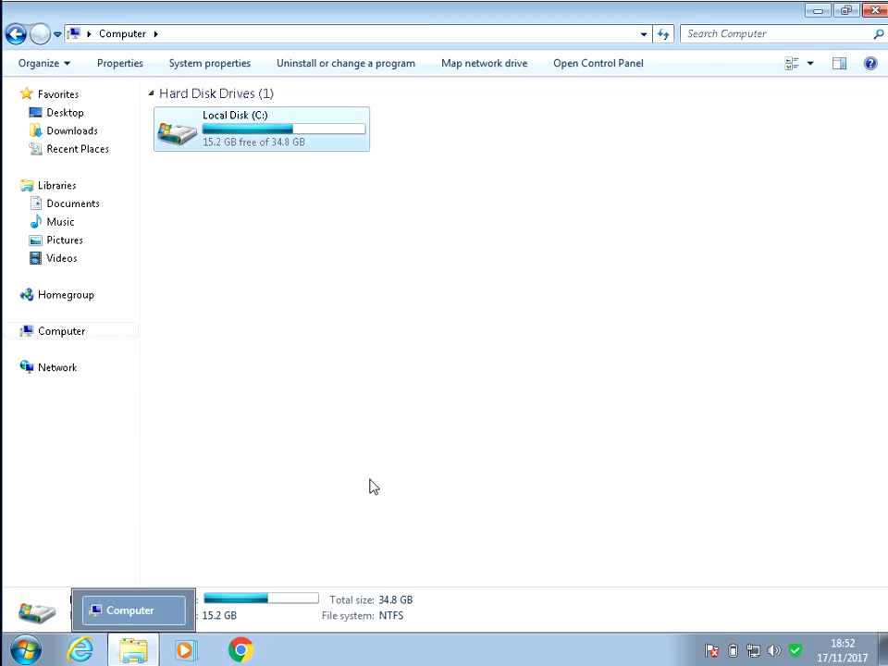